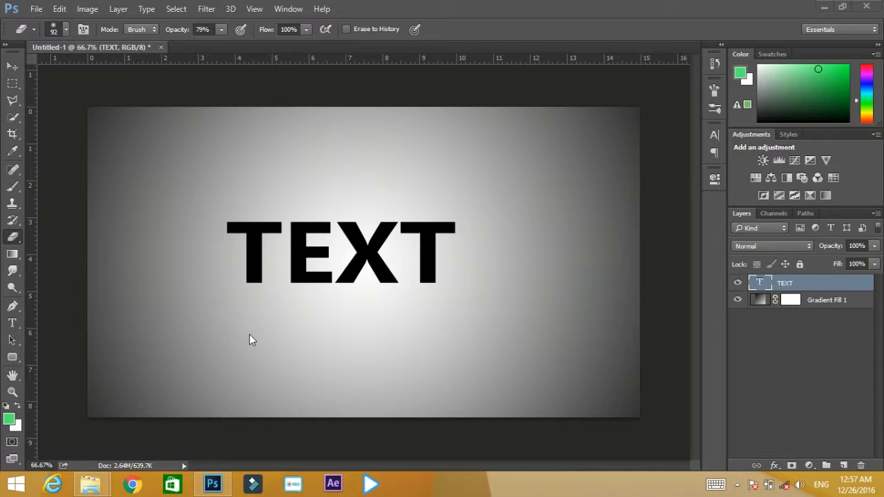
Open the blending options for the TEXT layer and shift the settings window off the lettering.
click(14, 323)
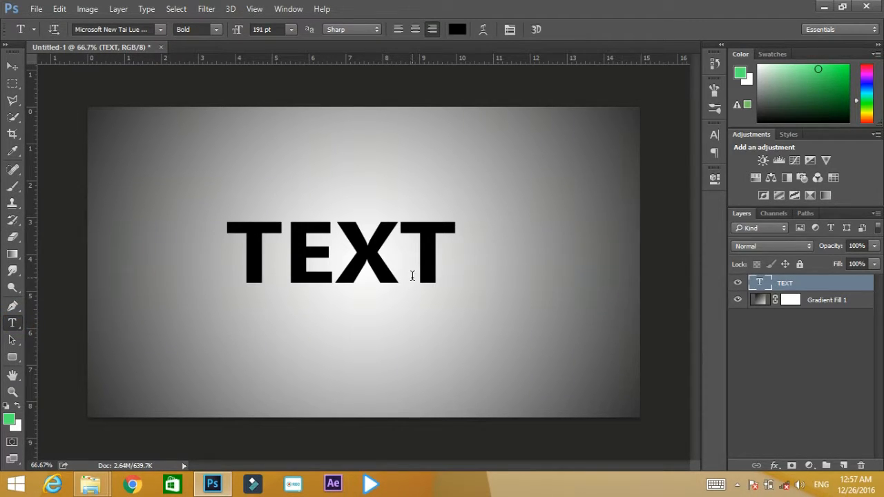
right_click(790, 285)
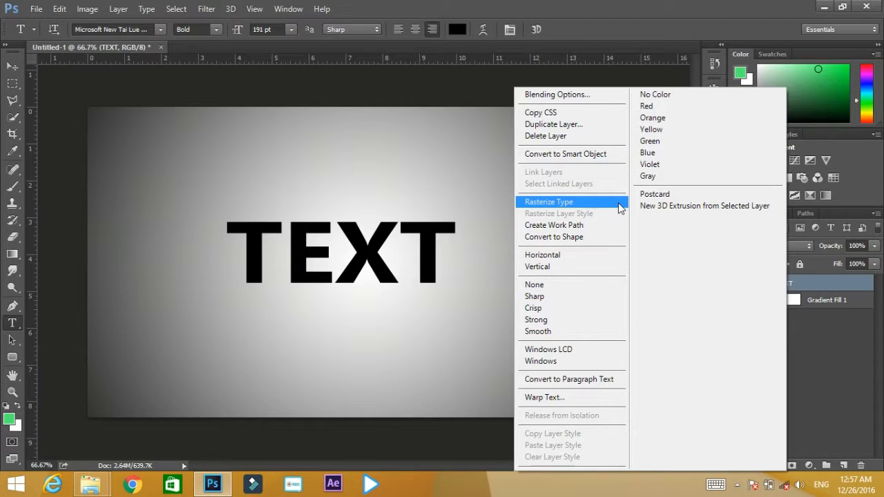
click(592, 97)
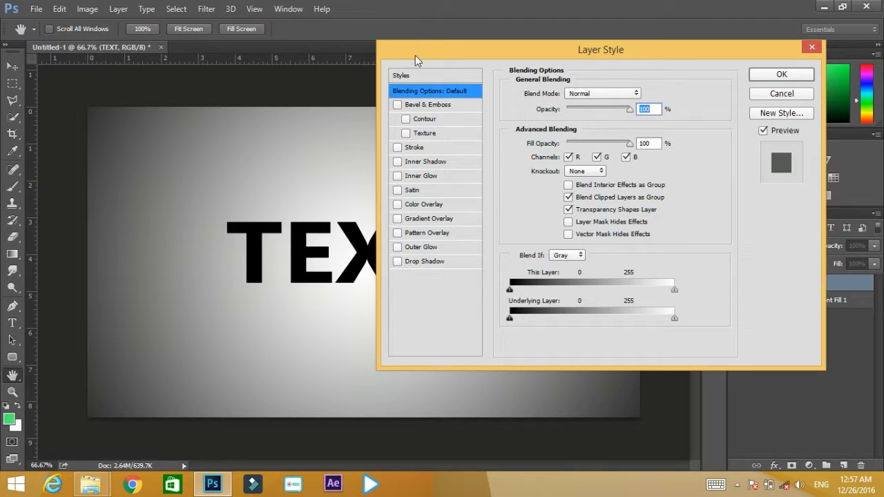
drag(416, 55, 400, 45)
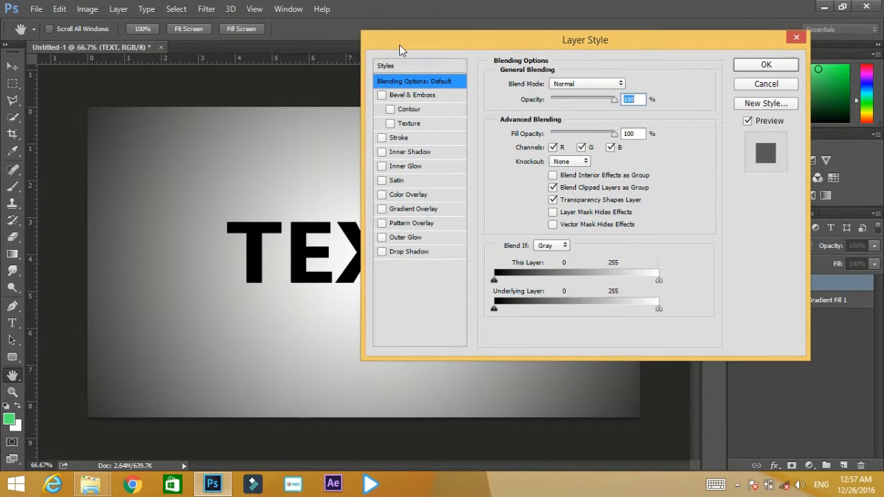
Try a drop shadow on the text with 11 px distance, 7% spread and 18 px size, and turn it off.
click(421, 254)
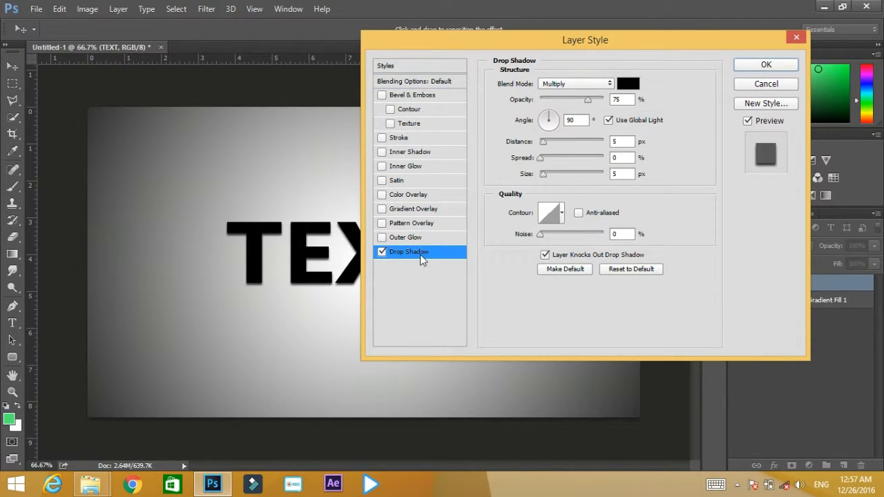
drag(395, 41, 485, 38)
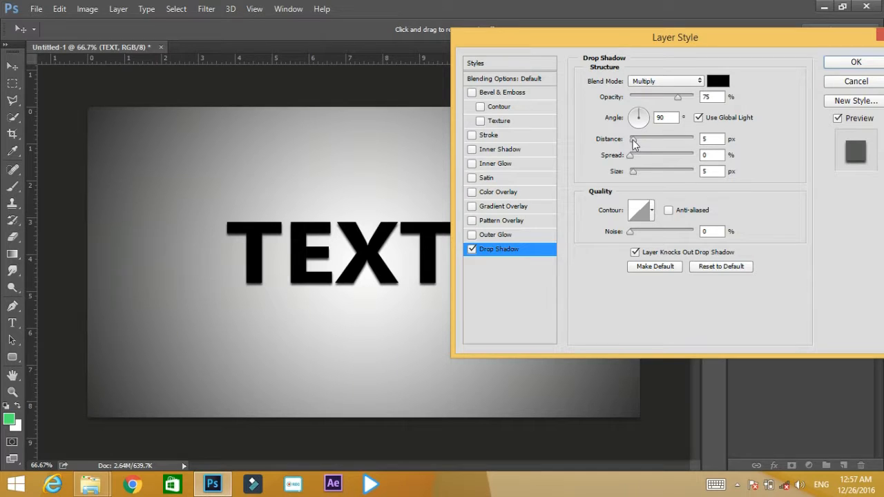
drag(633, 140, 638, 171)
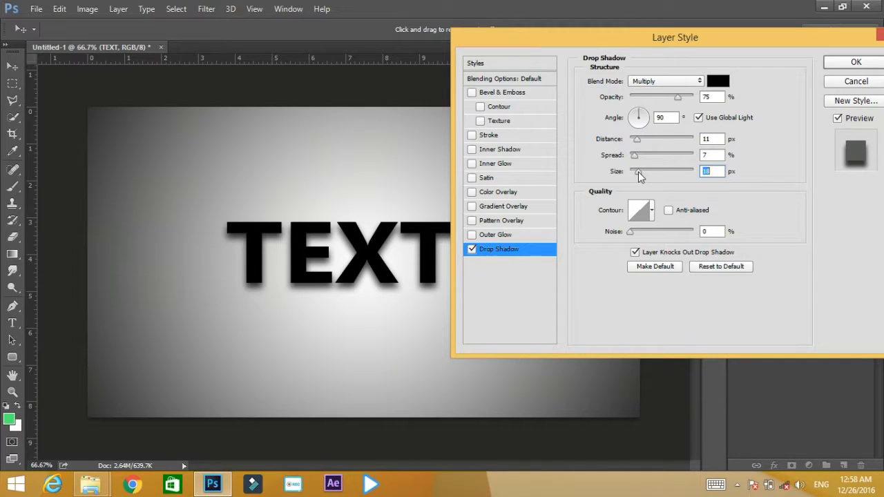
click(473, 249)
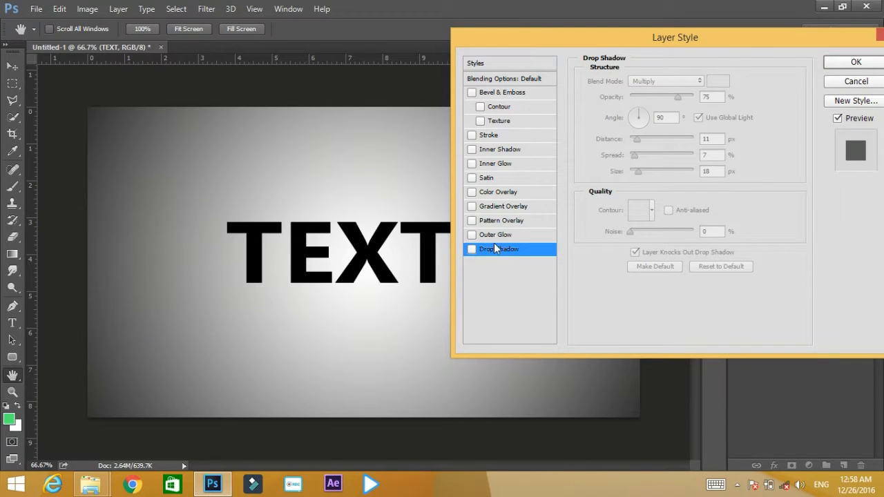
Try an outer glow on the text with 68% spread and 18 px size, and turn it off.
click(502, 235)
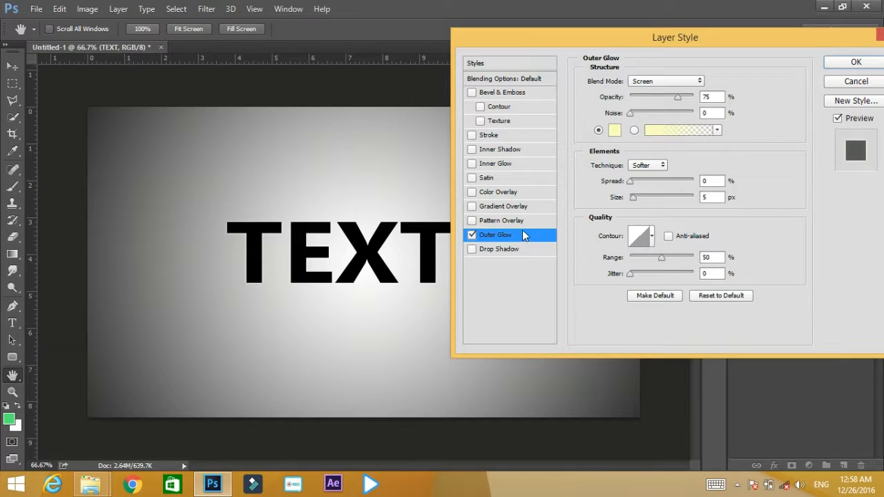
drag(633, 200, 673, 183)
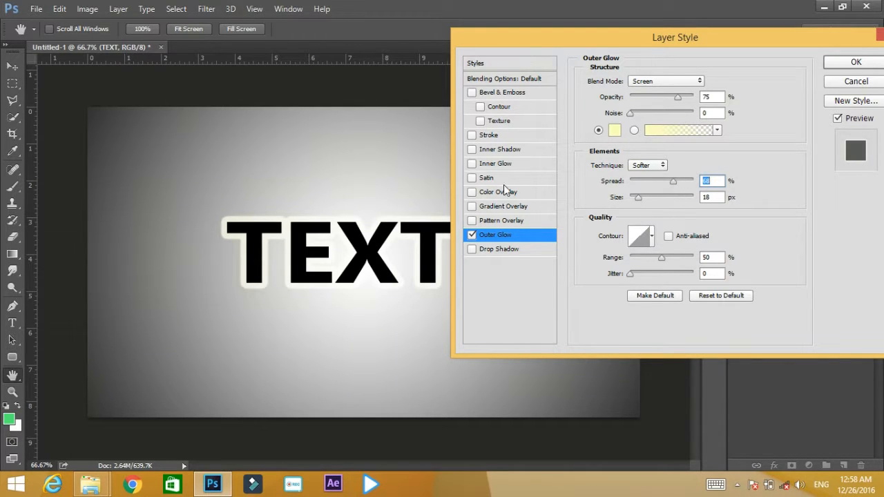
click(472, 237)
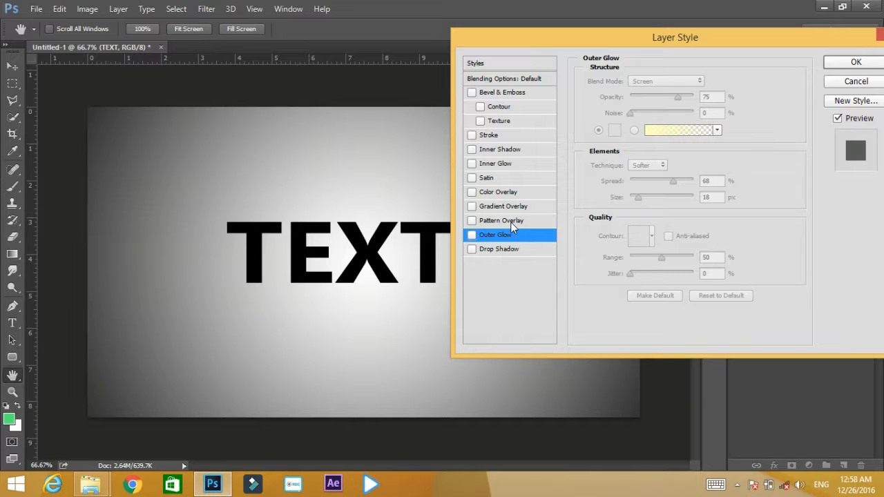
Try a pattern overlay on the text with several stone patterns, ending on the black-and-white speckled one.
click(511, 222)
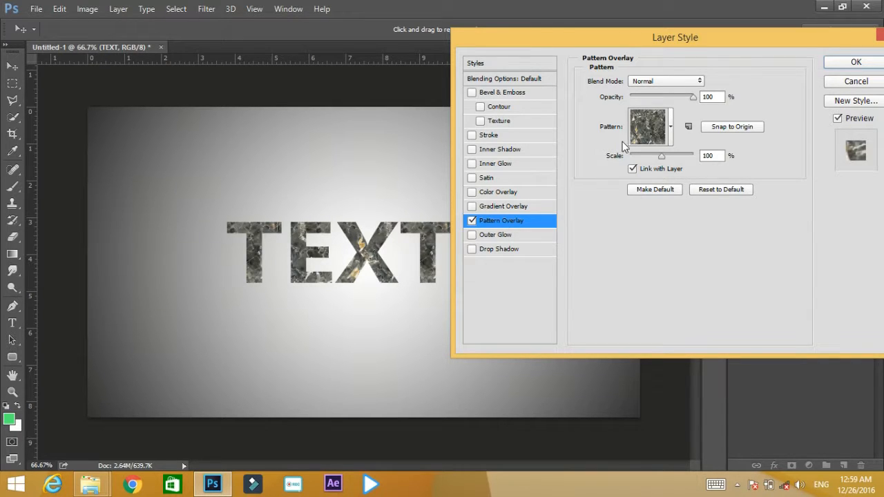
click(651, 132)
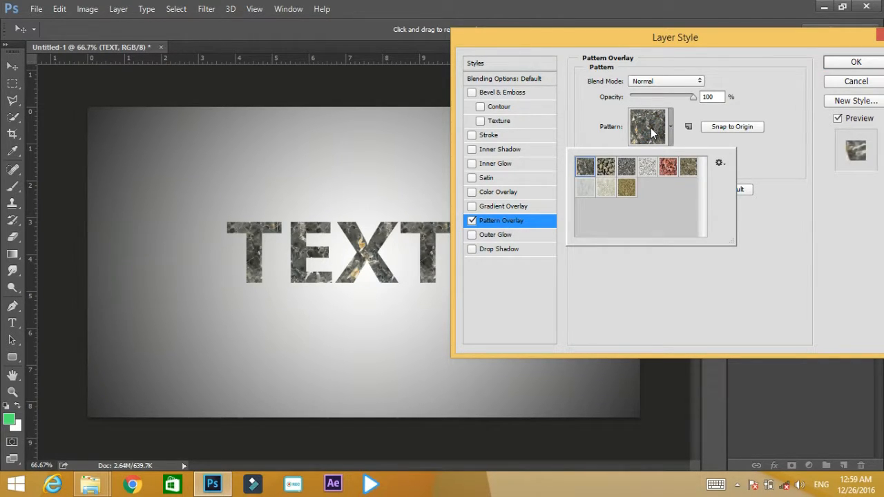
click(586, 189)
click(605, 187)
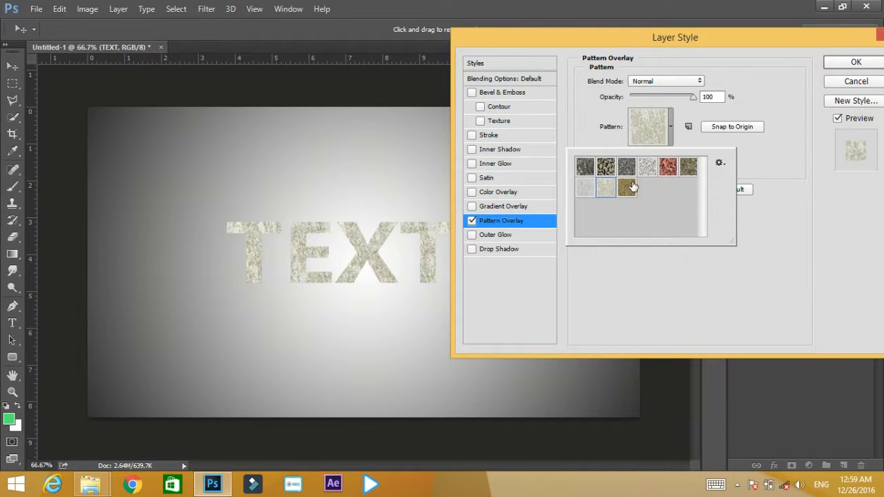
click(647, 166)
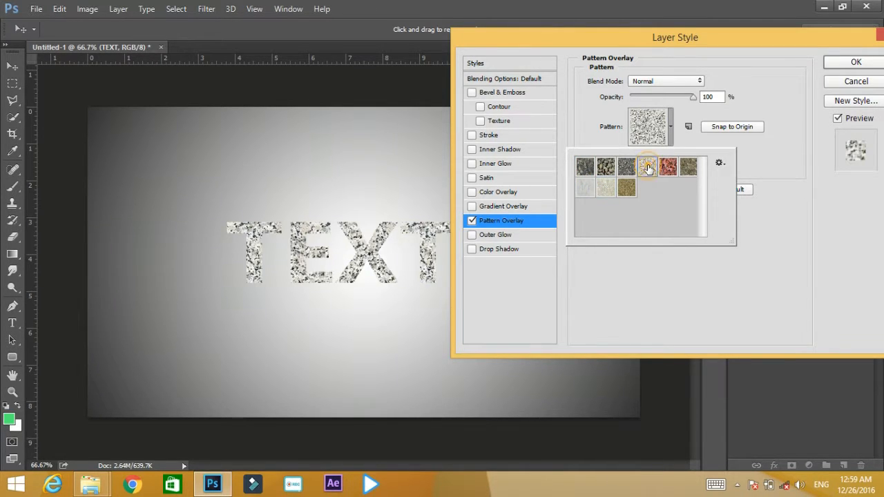
Replace the current pattern presets with the Erodible Textures set.
click(720, 165)
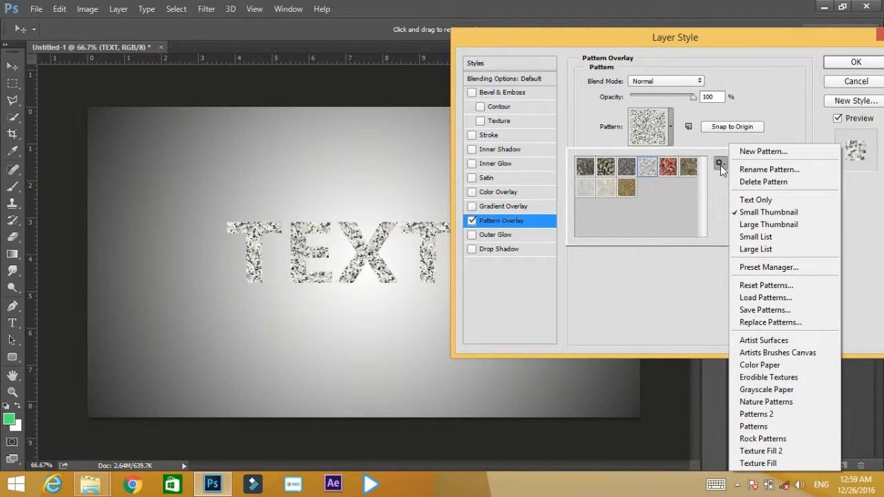
click(779, 378)
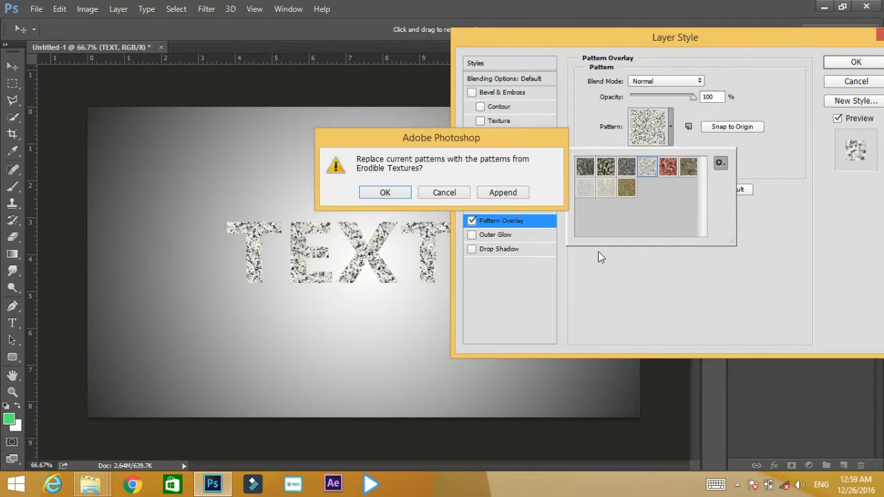
click(395, 194)
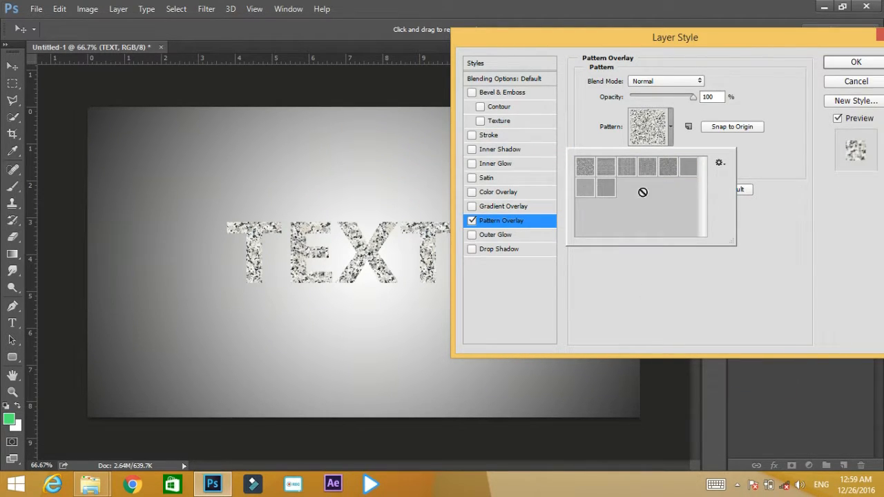
Try several gray Erodible Textures patterns on the text, and turn the pattern overlay off.
click(604, 168)
click(633, 172)
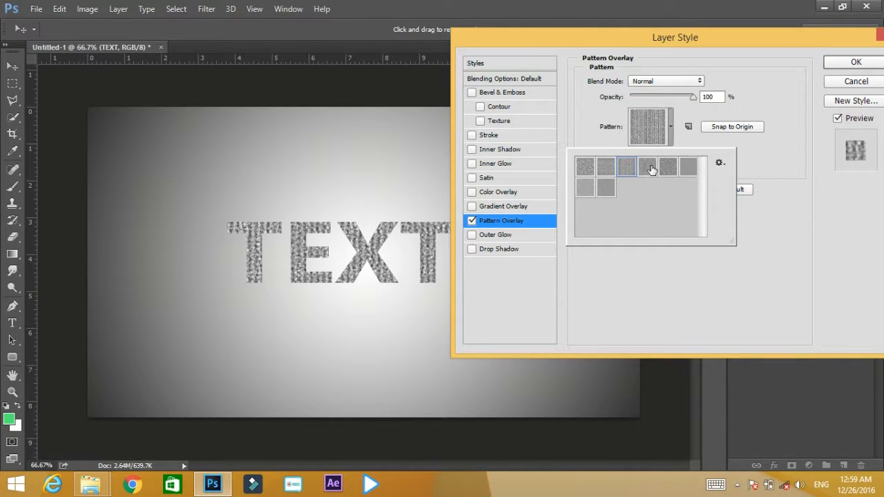
click(649, 168)
click(668, 170)
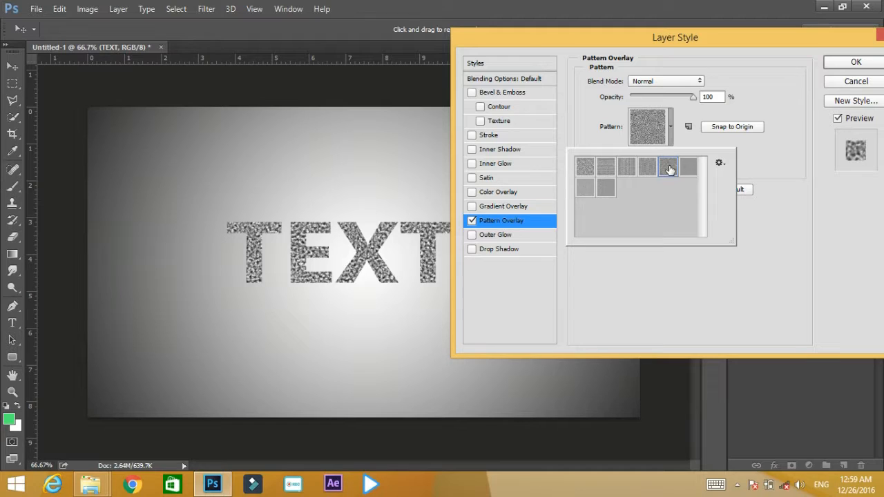
click(622, 262)
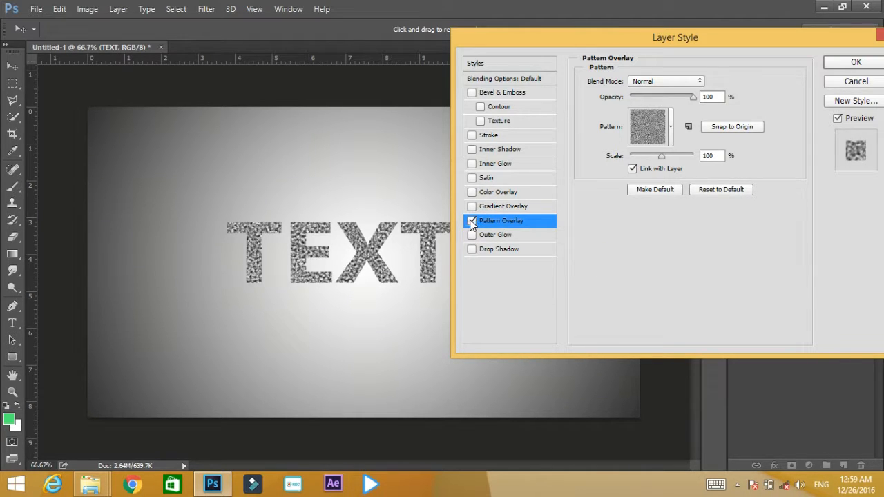
click(472, 221)
Try a gradient overlay on the text with presets such as Blue, Yellow, Blue, Chrome and Spectrum, and turn it off.
click(511, 207)
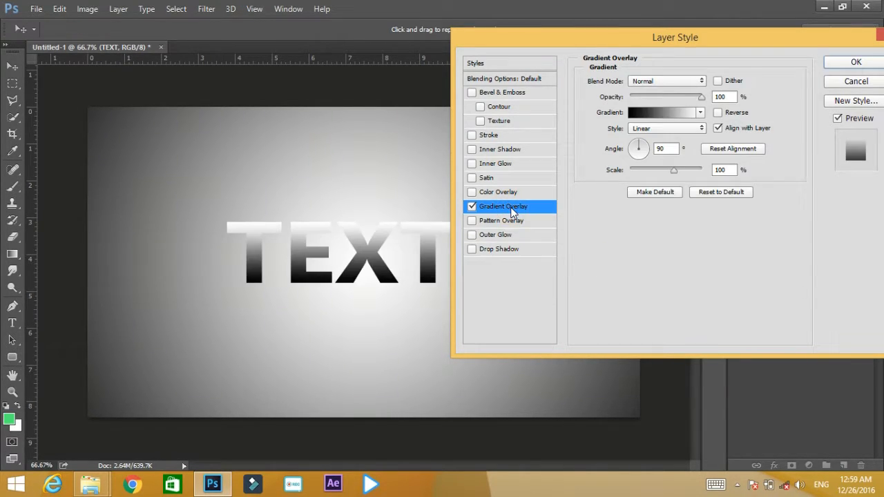
click(652, 114)
click(391, 101)
click(408, 100)
click(428, 98)
click(447, 98)
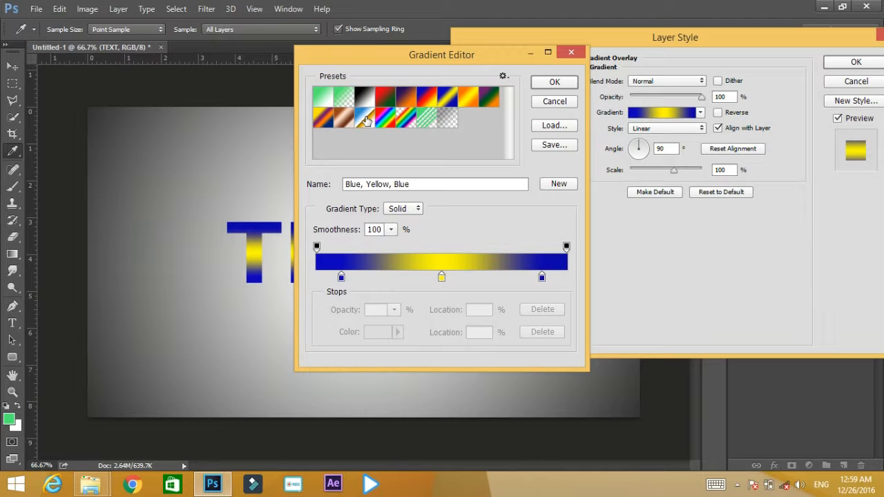
click(366, 121)
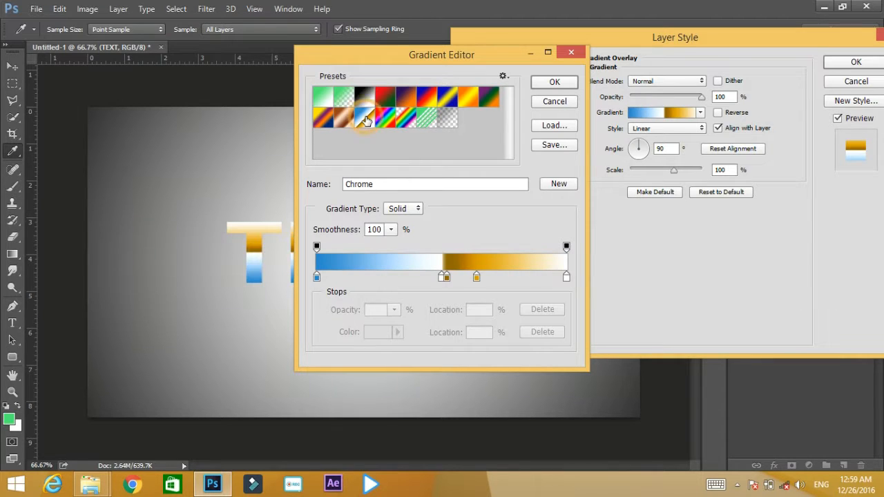
click(387, 118)
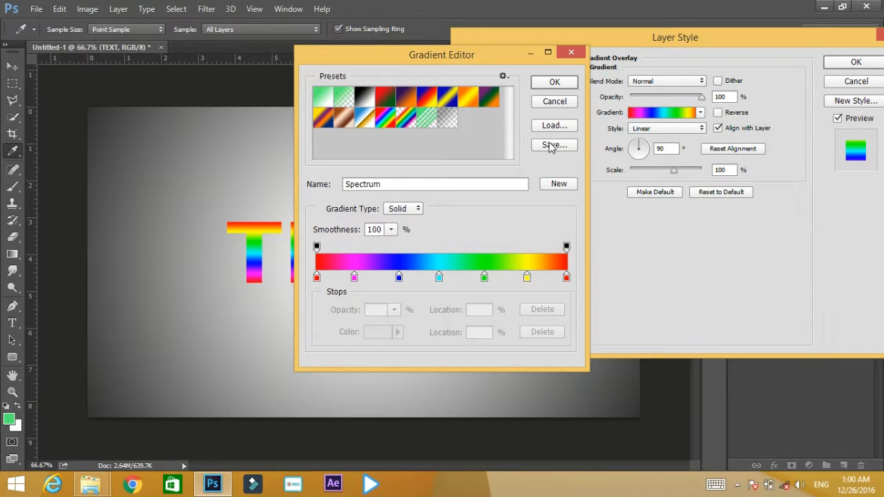
click(553, 83)
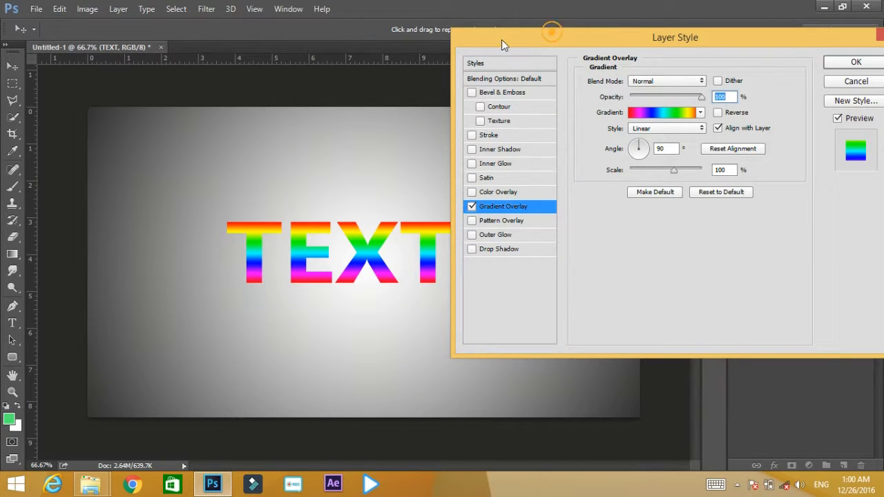
drag(551, 32, 474, 46)
click(395, 221)
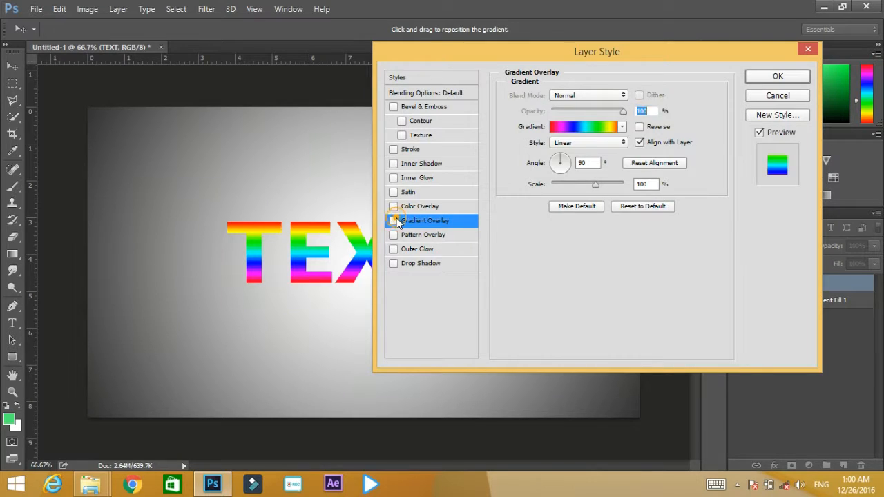
Try a red color overlay on the text at reduced and 100% opacity, and turn it off.
click(432, 206)
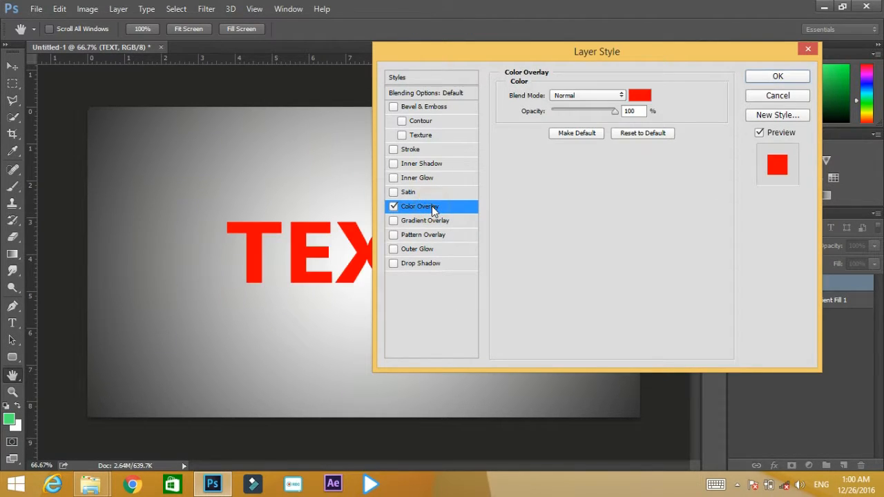
click(584, 111)
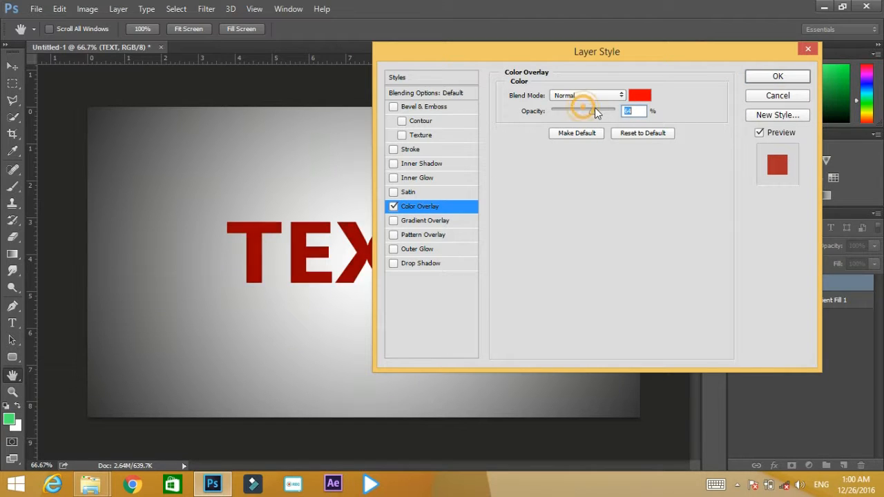
drag(595, 110, 615, 110)
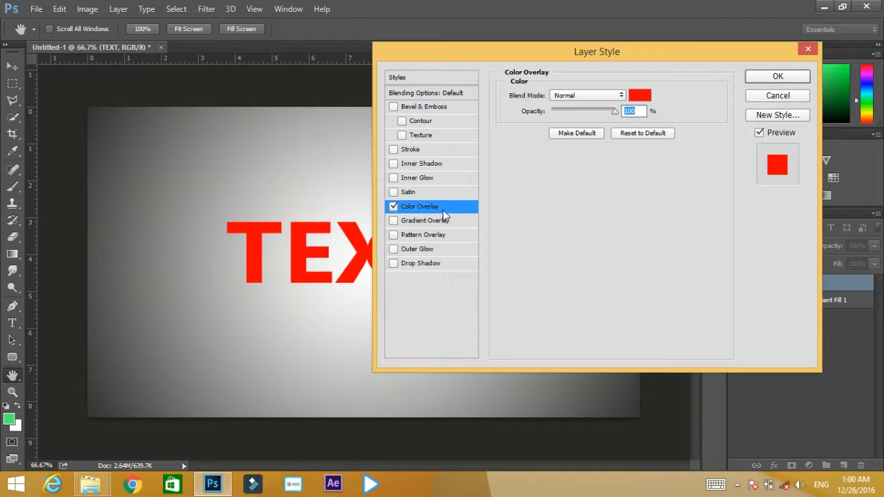
click(394, 206)
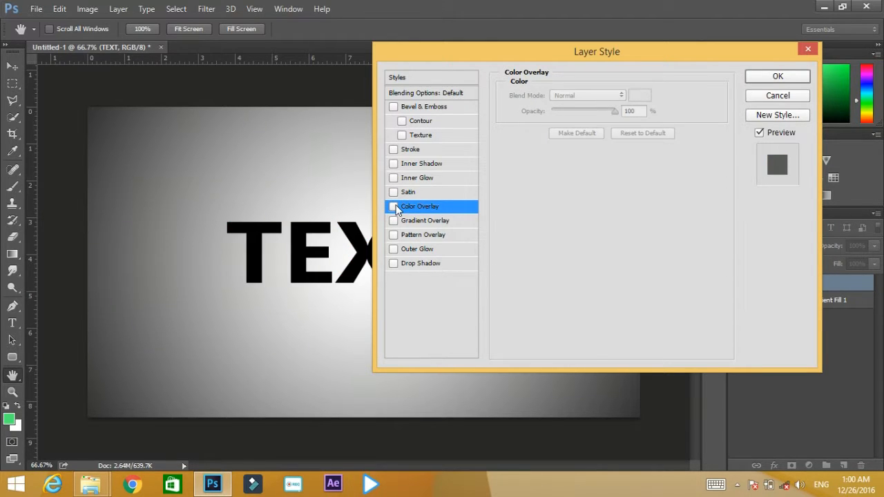
Try an inner glow on the text with 100% choke and a narrow size, and turn it off.
click(433, 178)
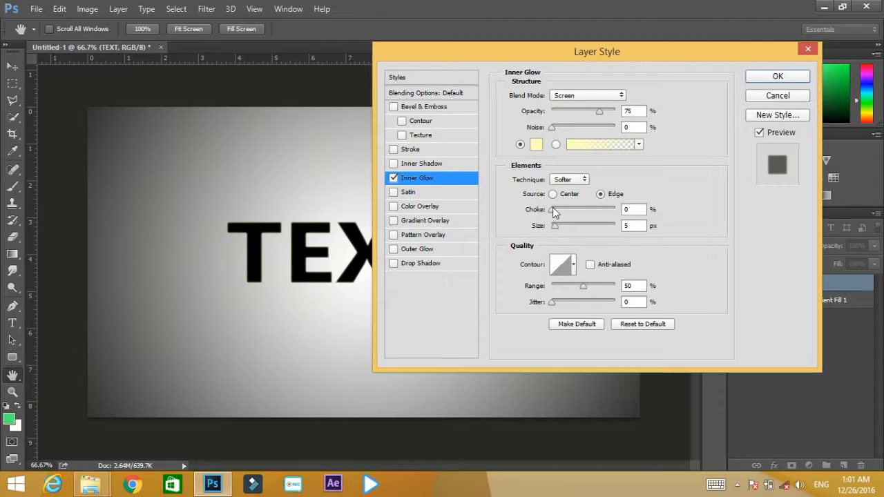
mouse_move(557, 225)
mouse_down()
mouse_move(584, 226)
mouse_move(563, 230)
mouse_up()
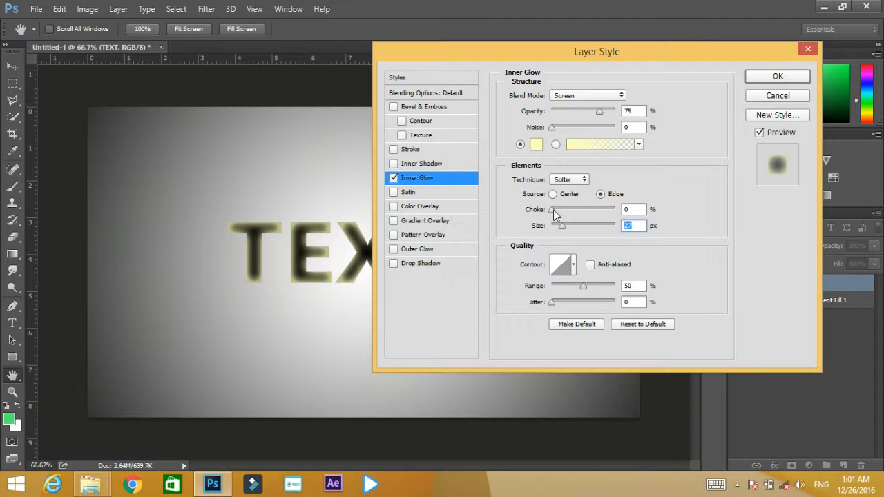
drag(554, 210, 619, 213)
drag(558, 226, 557, 226)
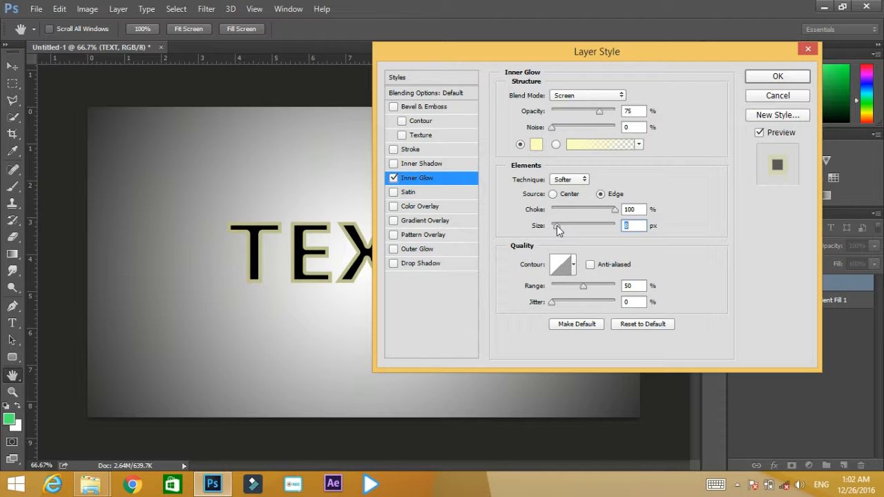
click(394, 178)
Preview an inner shadow on the black text, turn it off, and apply a red color overlay.
click(439, 164)
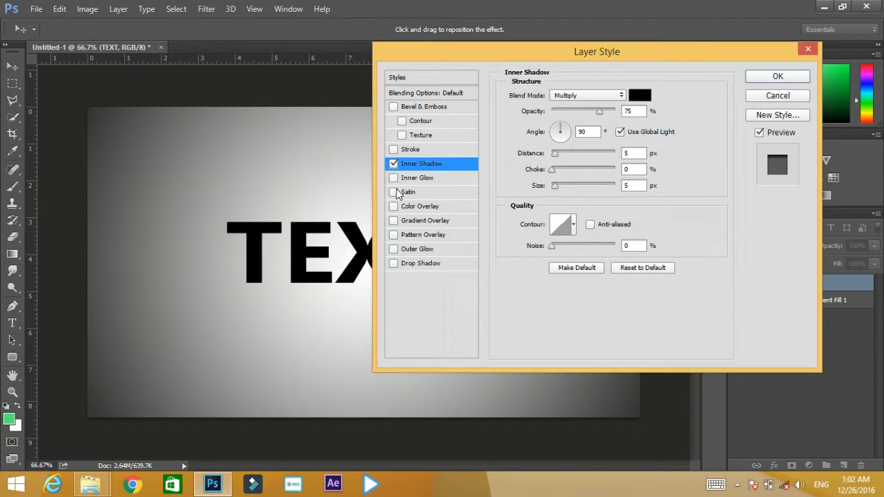
click(393, 164)
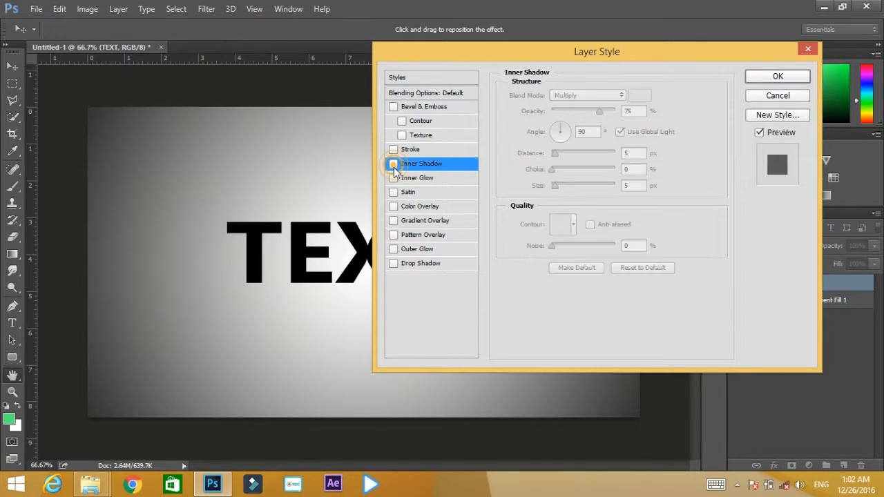
click(417, 206)
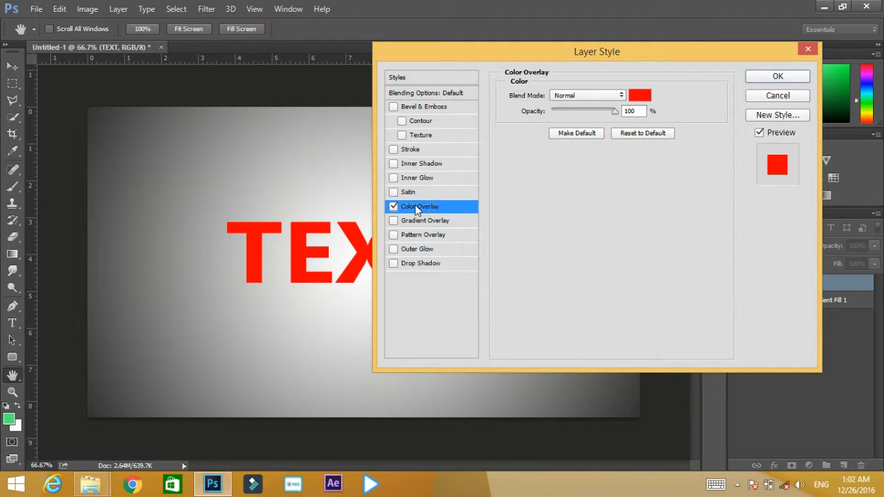
Try an inner shadow on the red text with 11 px distance, 7 px size and 74% choke, and turn it off.
click(420, 166)
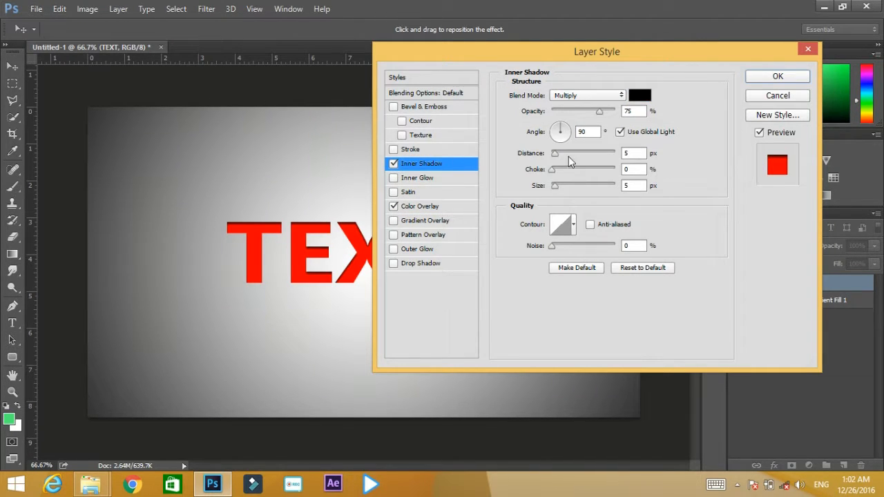
mouse_move(555, 155)
mouse_down()
mouse_move(570, 153)
mouse_move(559, 152)
mouse_up()
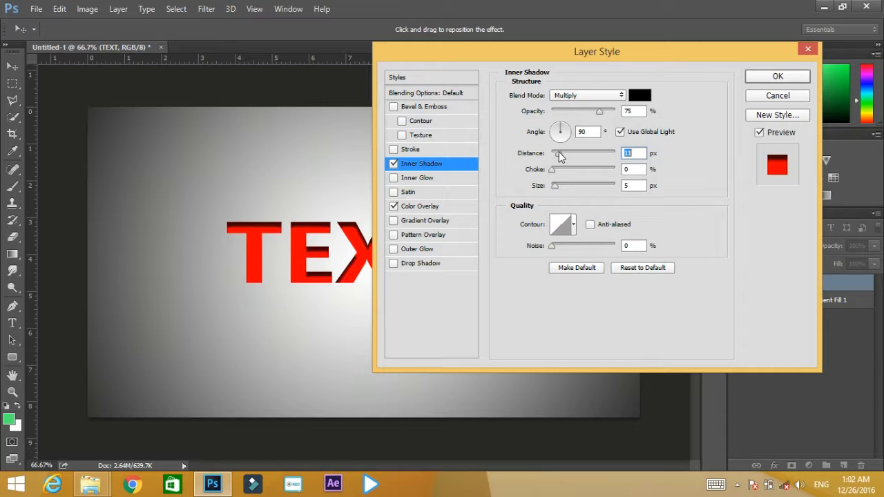
click(556, 191)
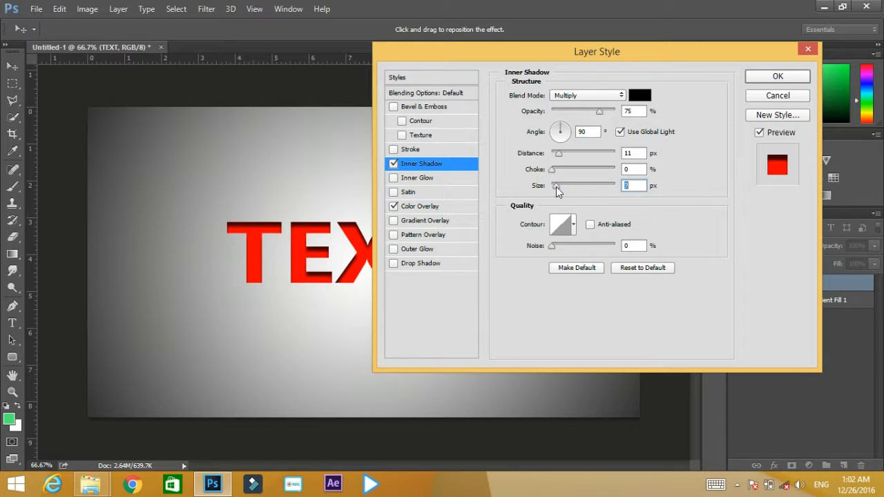
drag(554, 171, 582, 176)
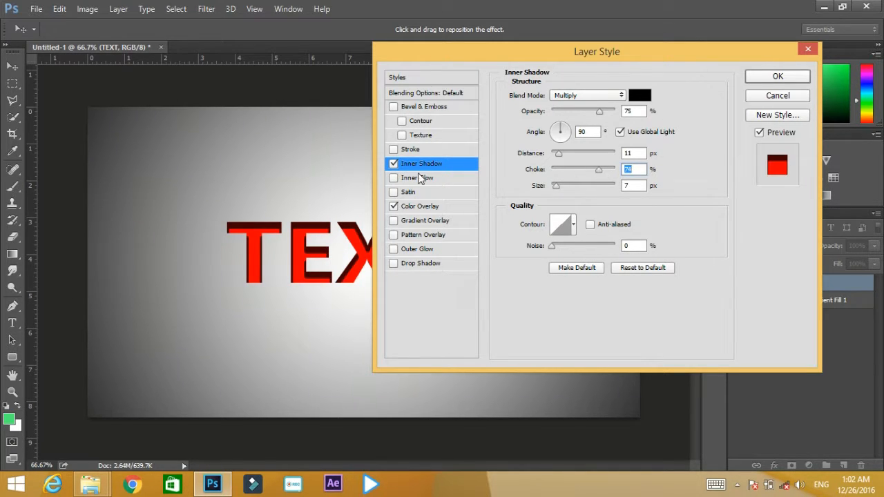
click(393, 163)
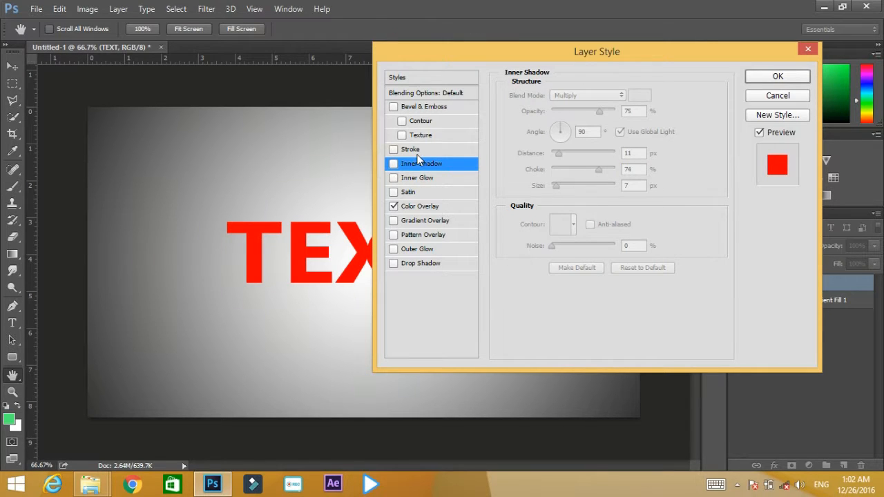
Try a 7 px black outside stroke around the text, toggling it for comparison, and turn it off.
click(410, 149)
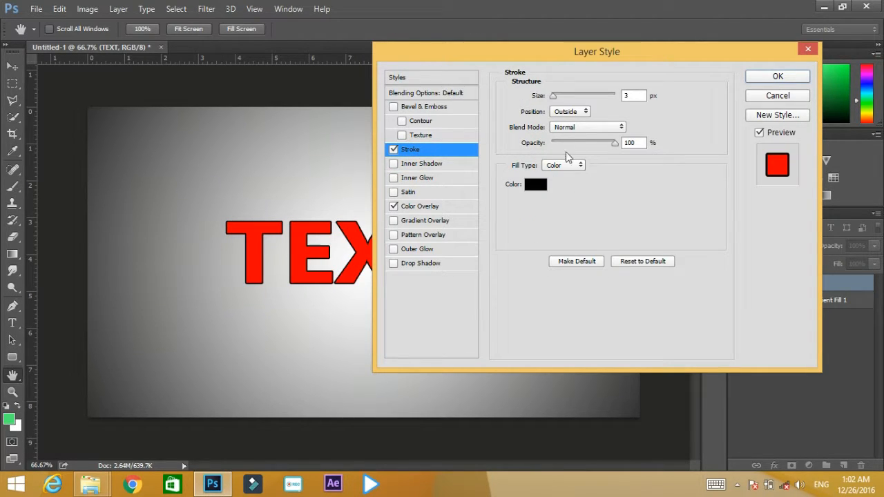
mouse_move(556, 101)
mouse_down()
mouse_move(579, 101)
mouse_move(557, 101)
mouse_up()
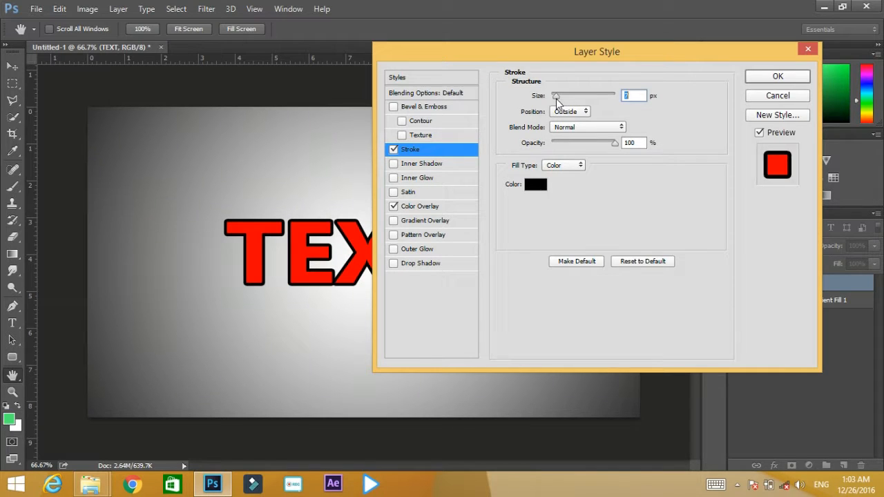
click(394, 150)
click(446, 149)
click(394, 150)
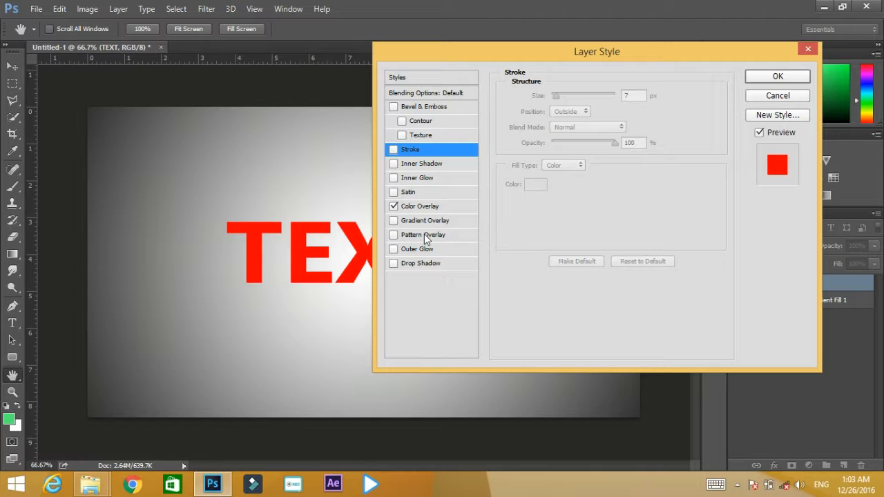
Add a bevel and emboss texture to the text, try several patterns, and choose the second pattern in the picker.
click(438, 137)
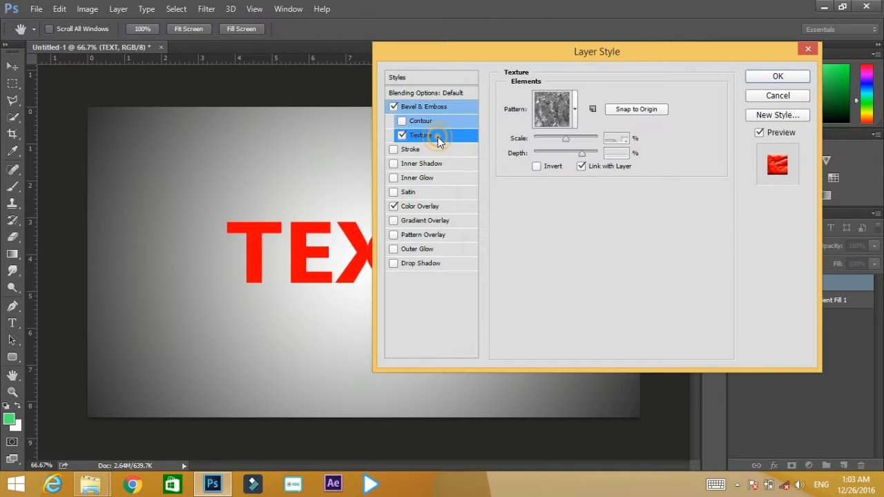
click(556, 117)
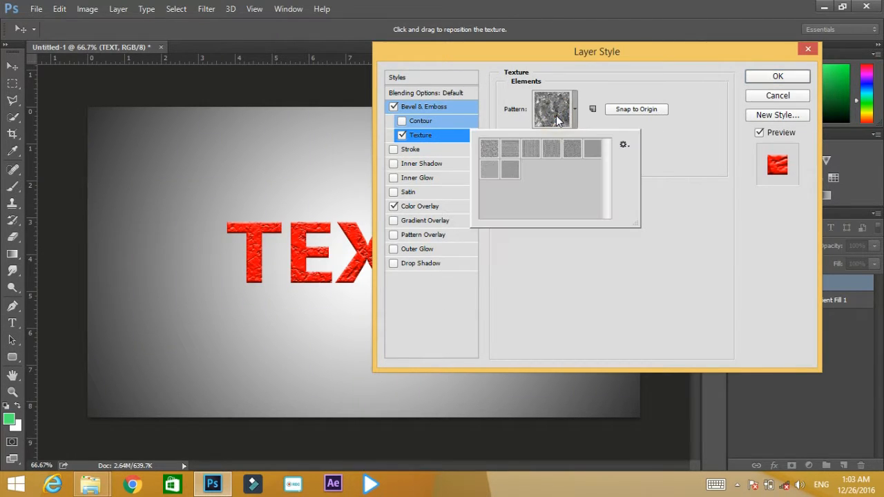
click(531, 152)
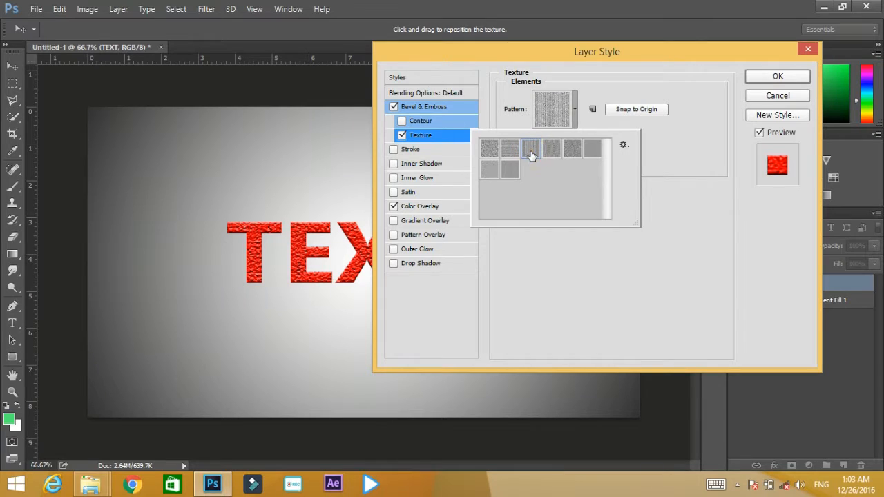
click(501, 175)
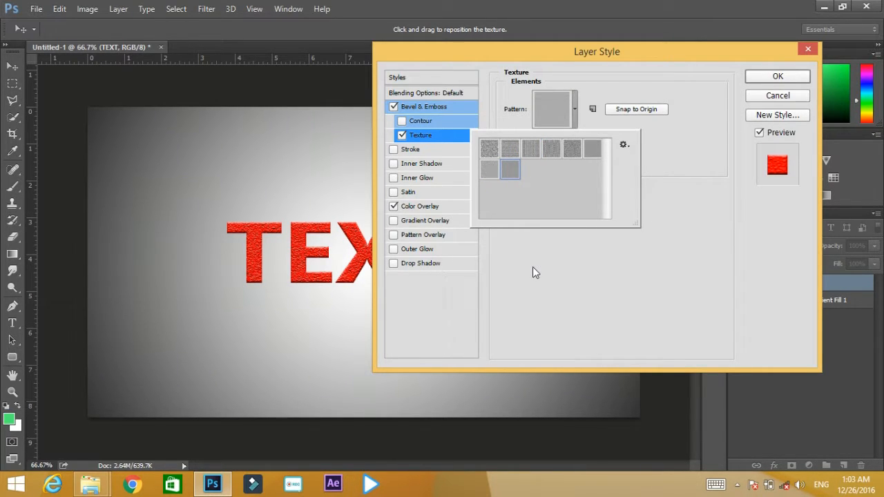
click(511, 157)
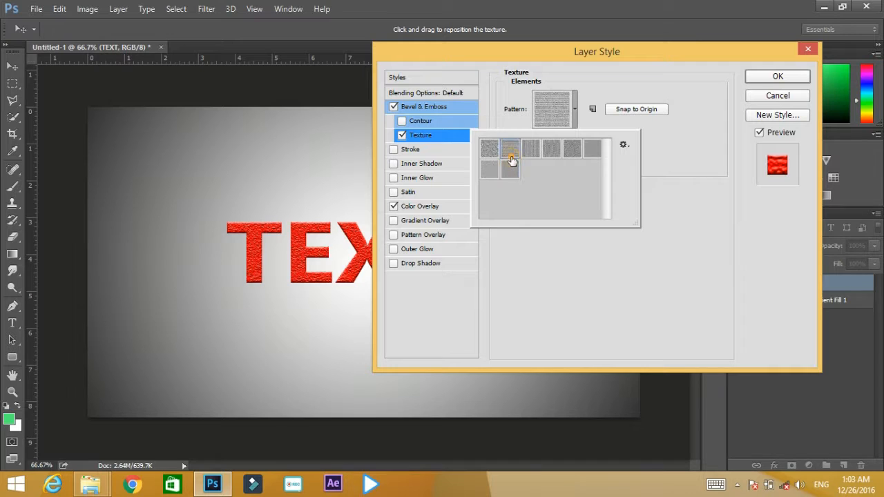
click(540, 262)
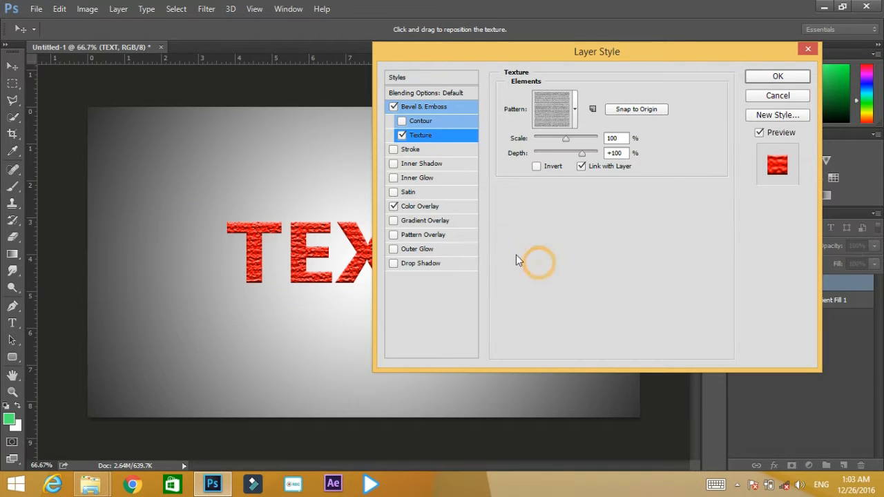
Add a contour with a 12% range to the text's bevel and apply the layer style.
click(425, 121)
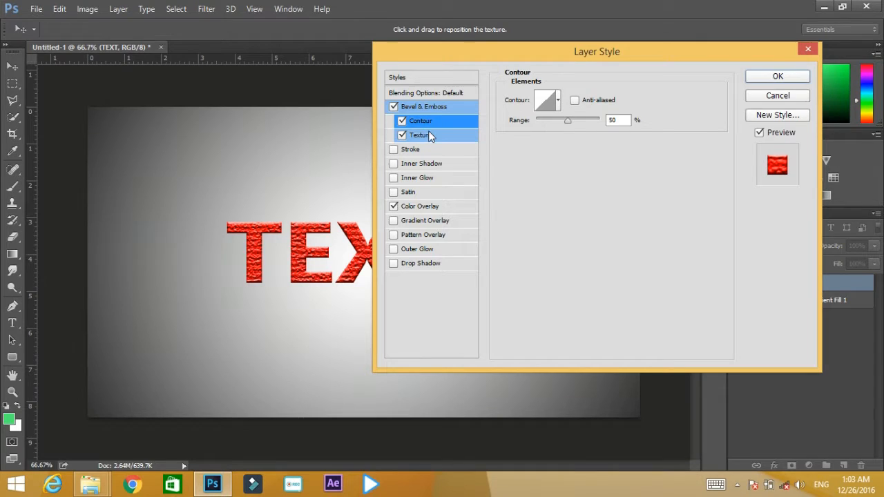
drag(569, 118, 546, 146)
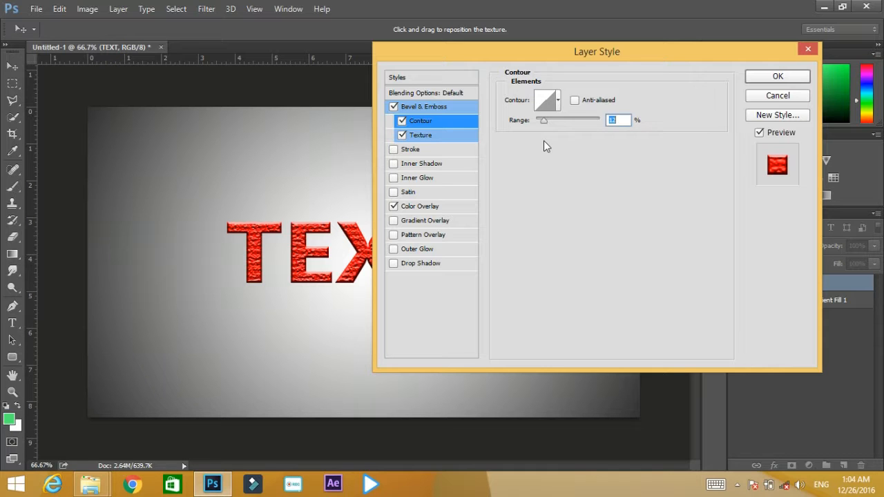
click(760, 79)
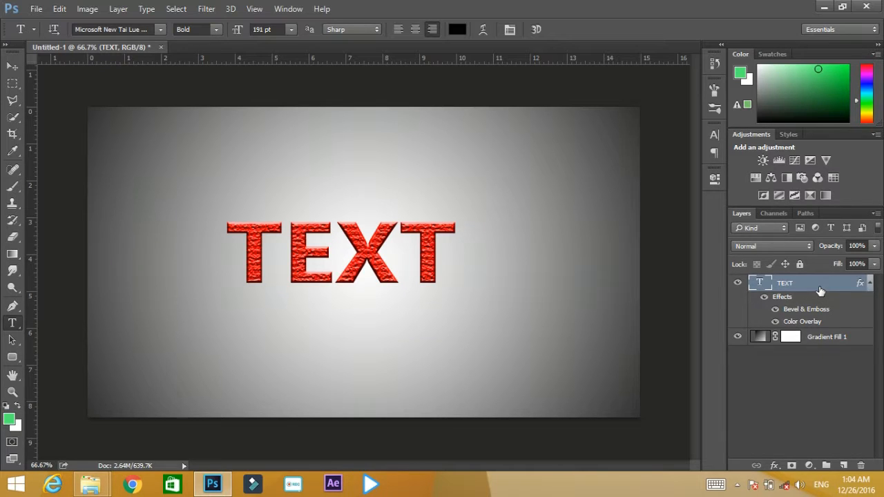
Duplicate the TEXT layer and delete all layer effects from the copy.
key(ctrl+j)
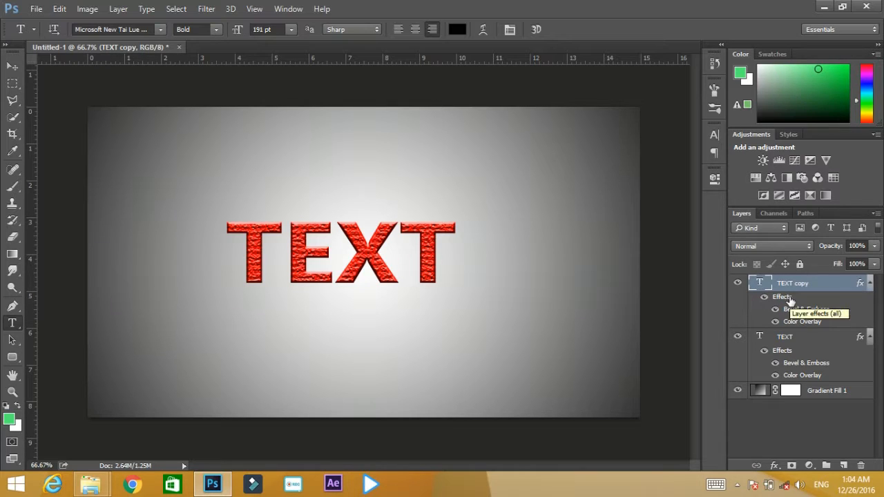
drag(789, 302, 864, 467)
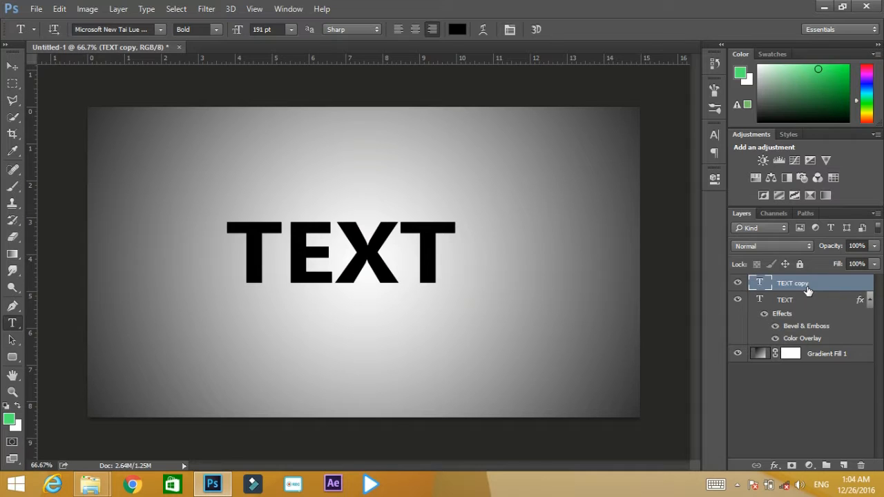
Flip the TEXT copy layer vertically and move it directly below the red text as a reflection.
key(ctrl+t)
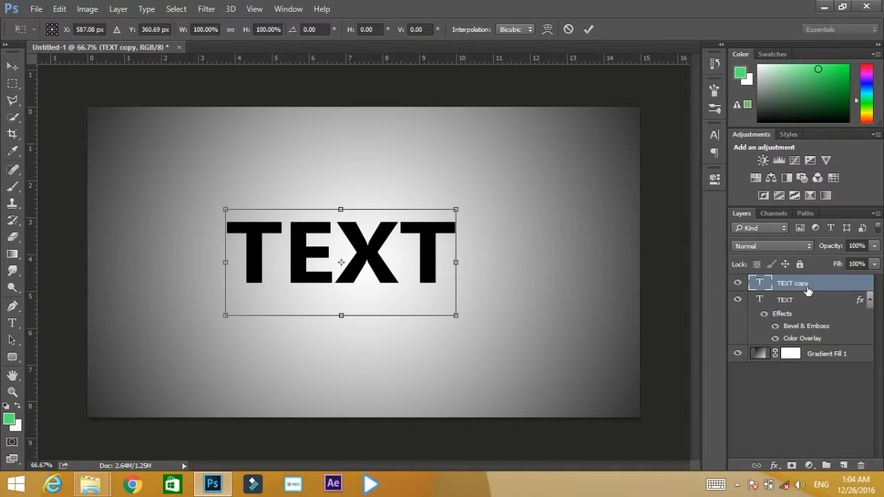
right_click(328, 249)
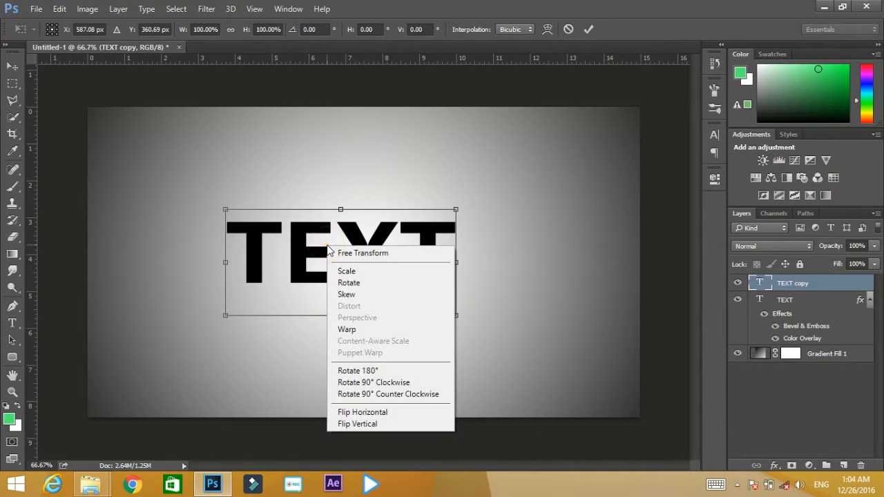
click(350, 424)
drag(302, 288, 299, 330)
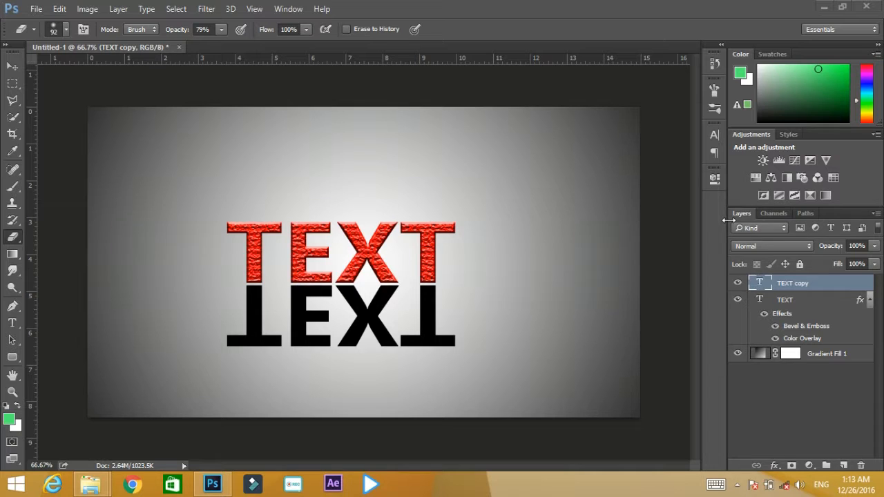
Reduce the TEXT copy layer's opacity to 64% and rasterize its type.
click(833, 248)
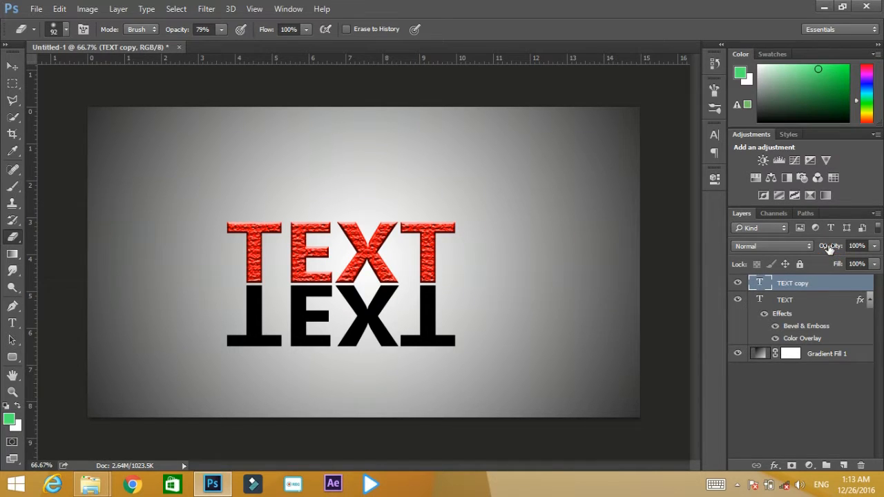
drag(828, 250, 809, 247)
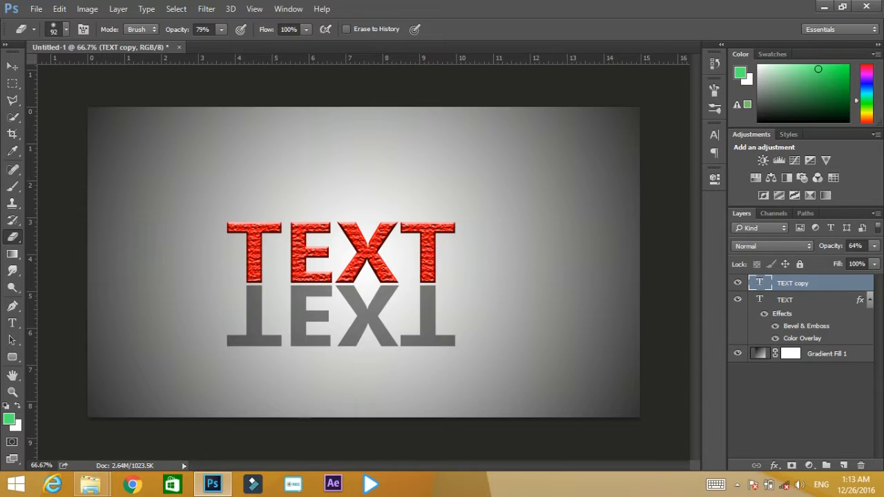
right_click(793, 287)
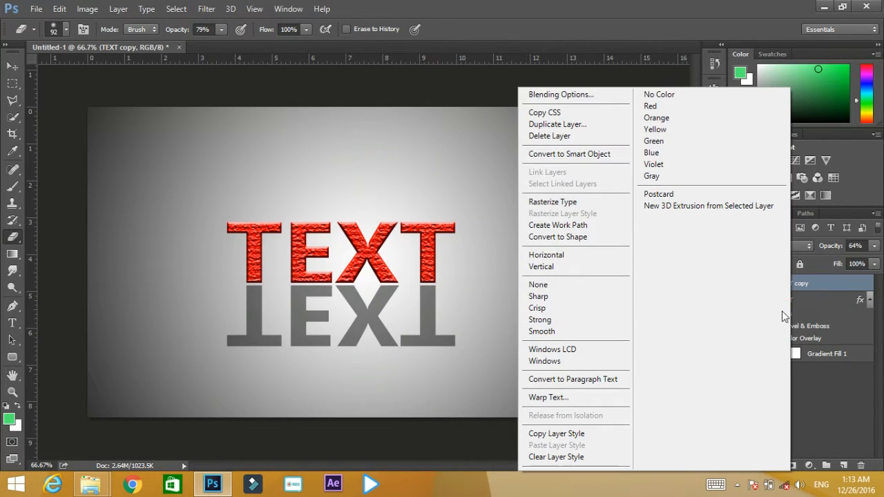
click(552, 202)
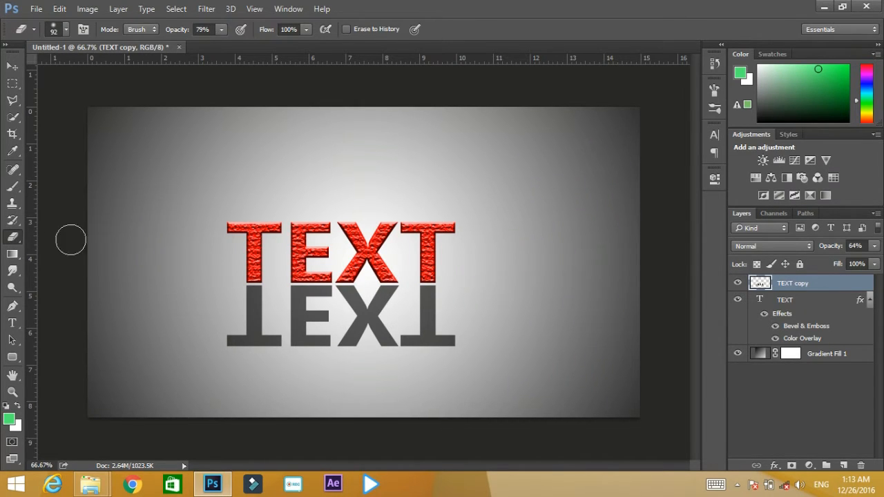
Erase the lower part of the reflection with a soft 136 px eraser at 99% opacity so it fades out.
right_click(192, 330)
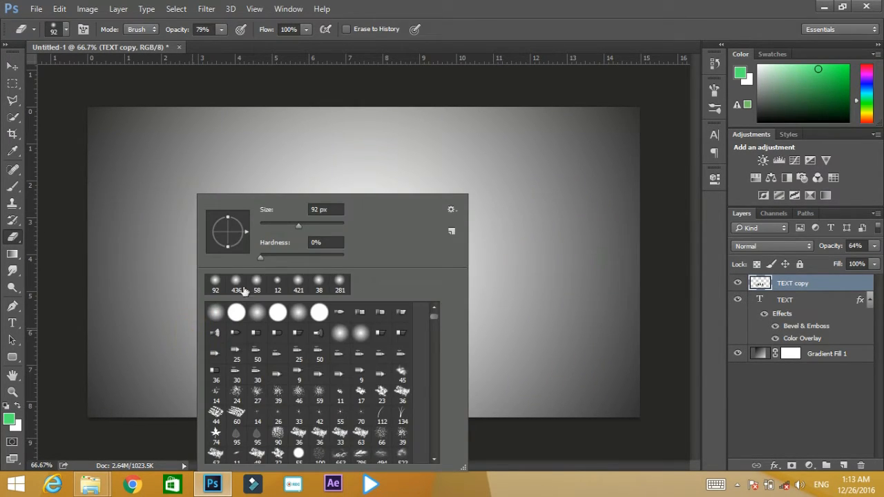
click(309, 223)
click(484, 19)
drag(181, 29, 211, 29)
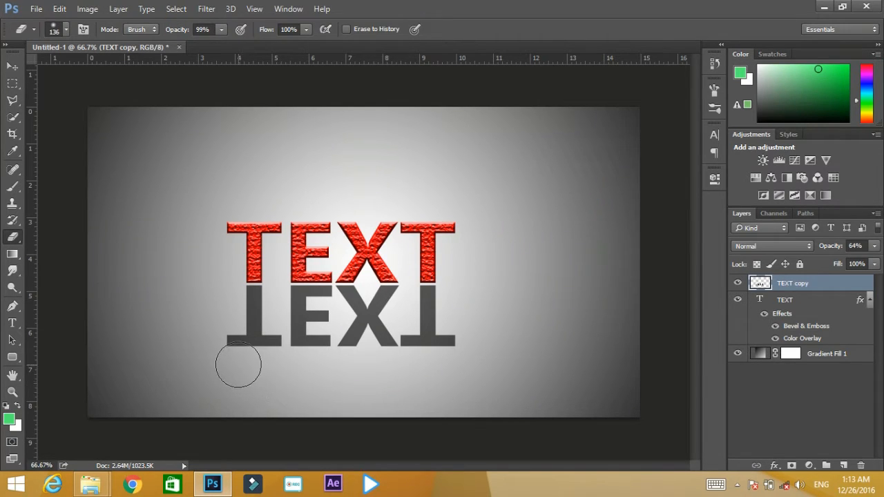
mouse_move(238, 365)
mouse_down()
mouse_move(312, 355)
mouse_move(203, 362)
mouse_move(317, 364)
mouse_move(346, 348)
mouse_move(457, 361)
mouse_move(244, 365)
mouse_move(305, 364)
mouse_move(241, 355)
mouse_move(421, 353)
mouse_move(474, 358)
mouse_move(496, 370)
mouse_move(370, 387)
mouse_move(377, 348)
mouse_move(444, 360)
mouse_up()
click(443, 360)
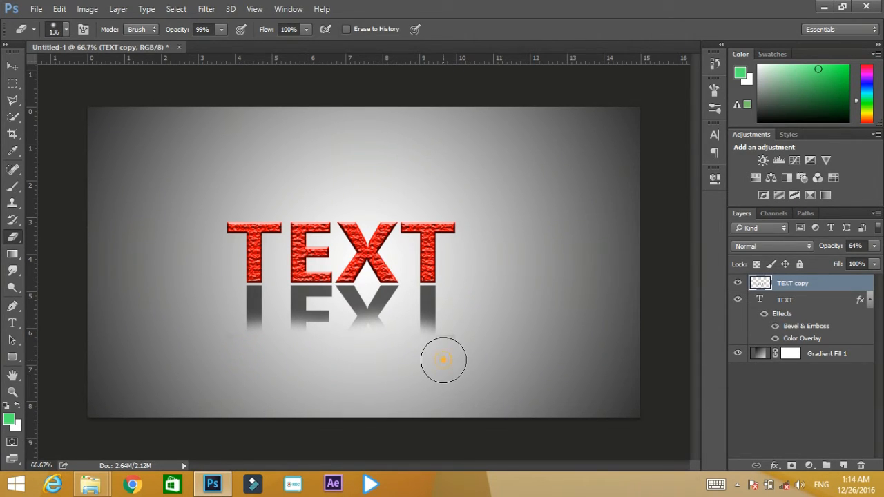
click(446, 350)
Lower the reflection layer's opacity to 50% and zoom out to view the whole design.
drag(836, 252, 826, 252)
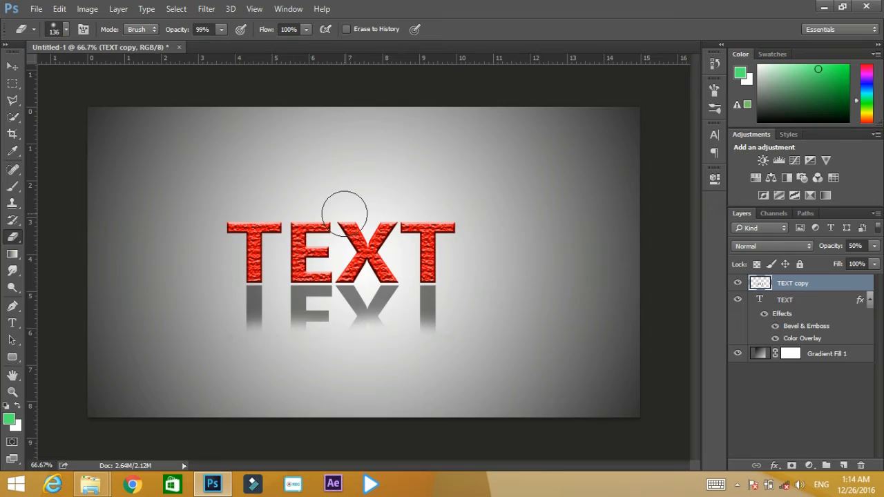
key(ctrl+minus)
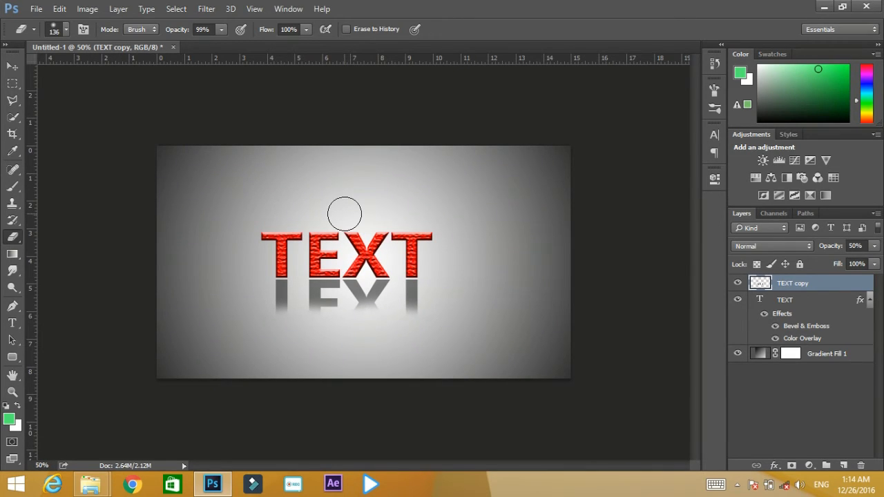